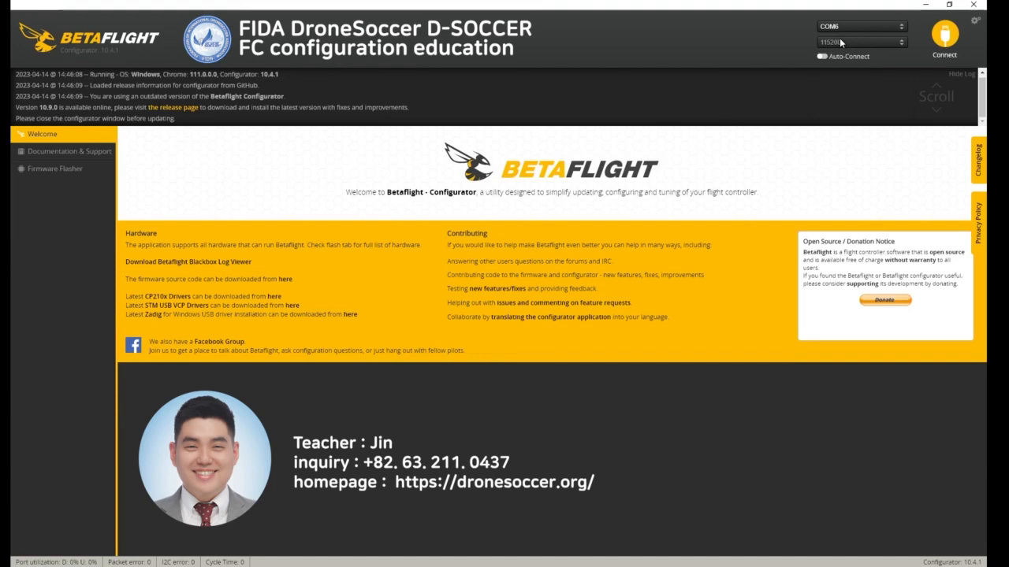
# Connect to the flight controller on COM6 and calibrate its accelerometer.
pyautogui.click(945, 41)
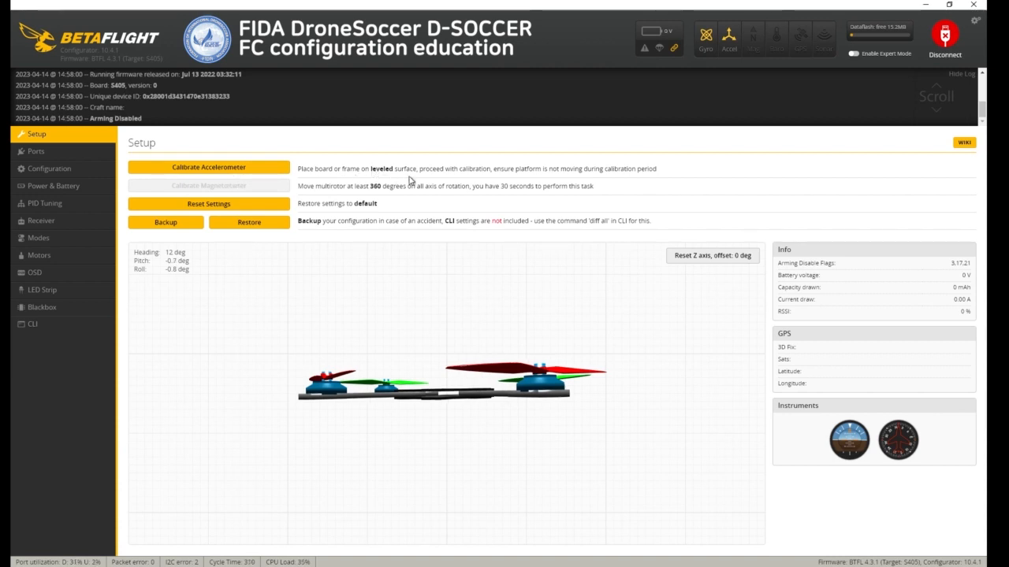
pyautogui.click(271, 172)
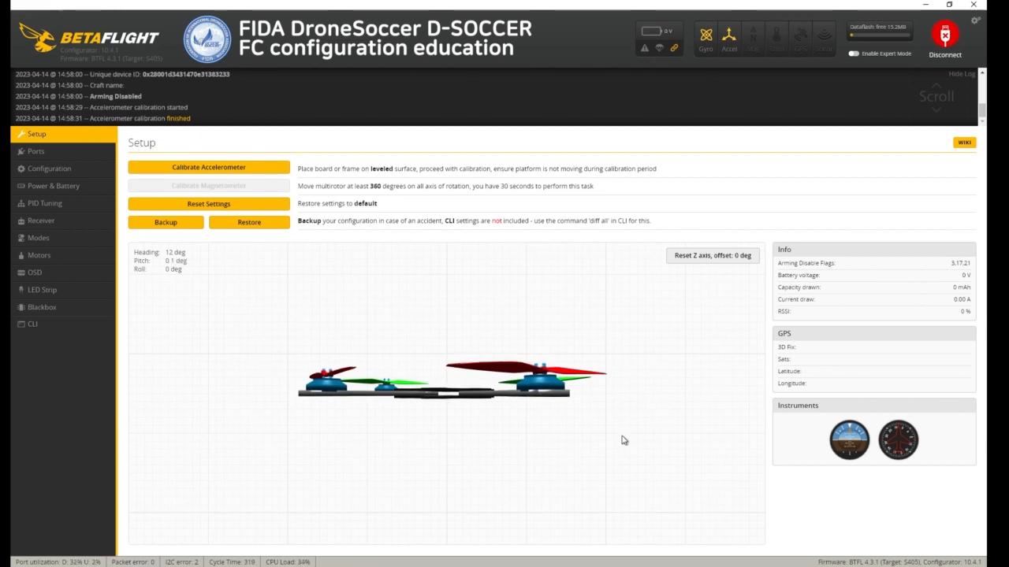
# Toggle Serial Rx for UART1 and UART3 in the port settings and restore both to their original states.
pyautogui.click(33, 152)
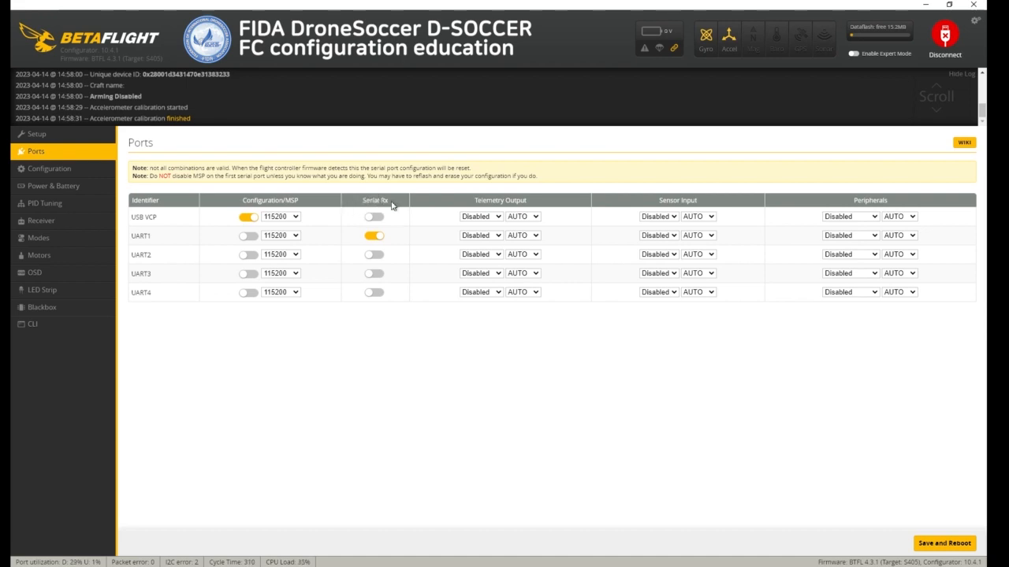
pyautogui.click(374, 238)
pyautogui.click(375, 242)
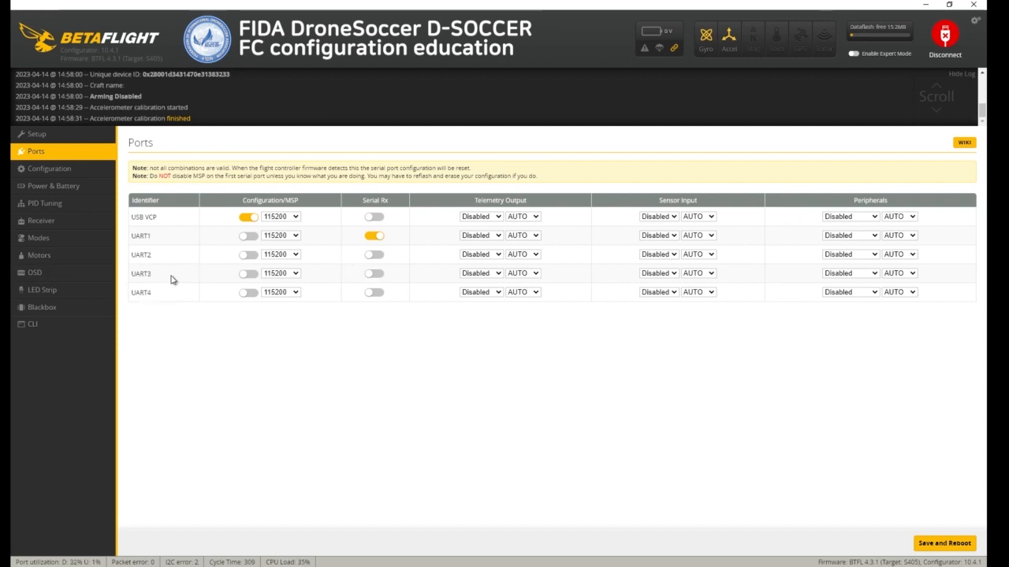
pyautogui.click(376, 273)
pyautogui.click(376, 274)
# Enable MOTOR_STOP in the ESC/Motor Features of the Configuration page.
pyautogui.click(79, 170)
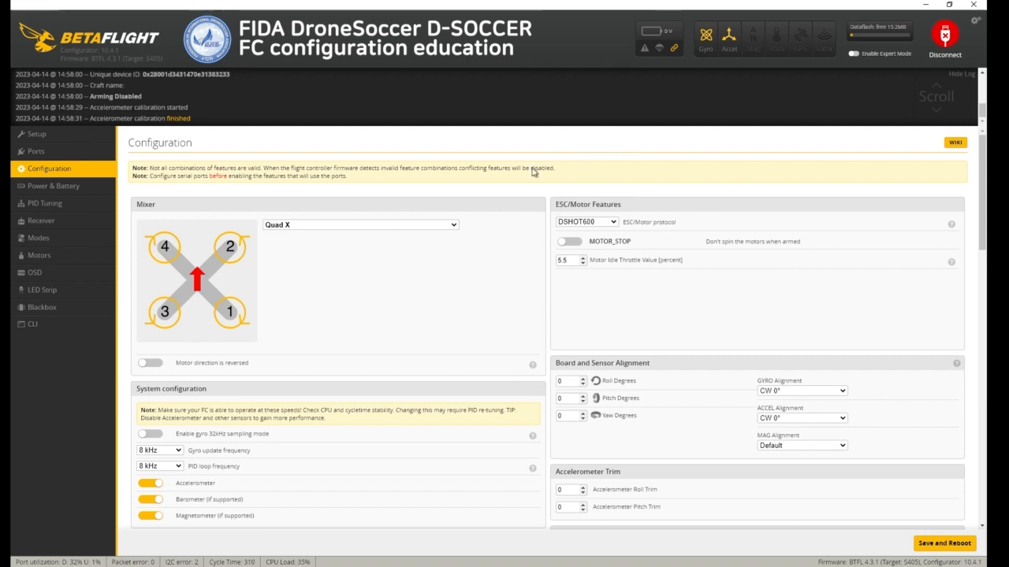
pyautogui.scroll(-1, 663, 286)
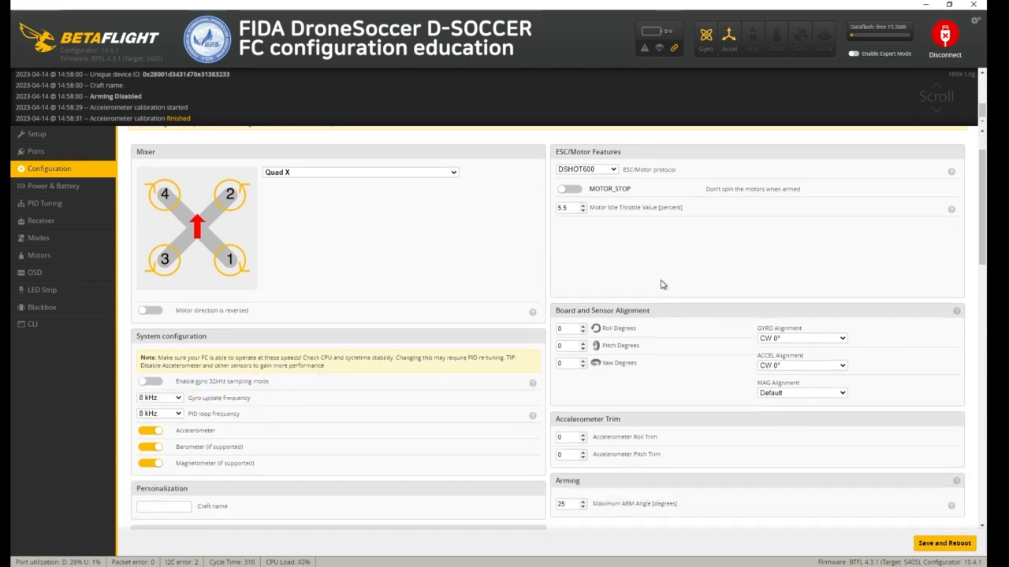
pyautogui.scroll(1, 682, 250)
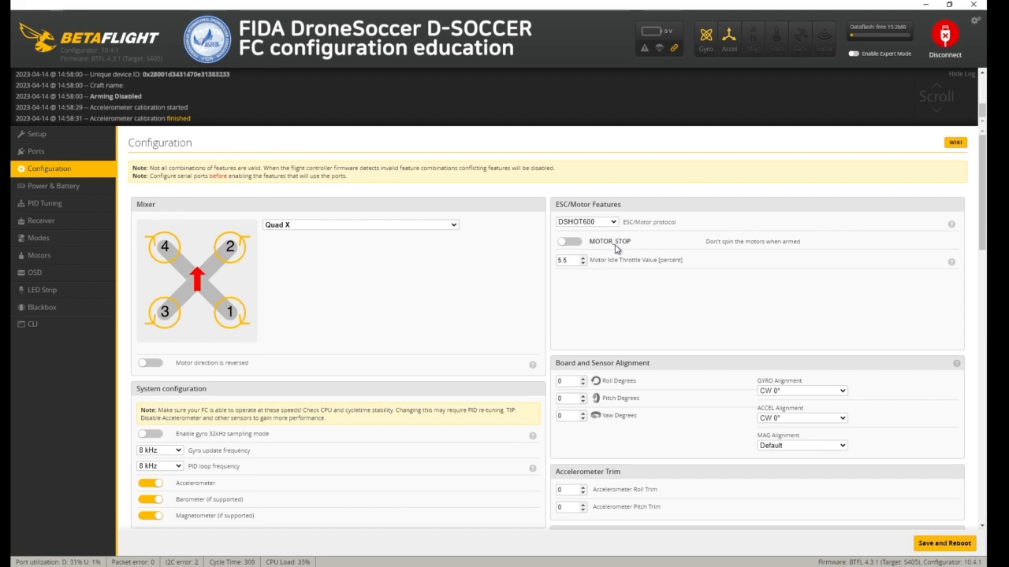
pyautogui.click(565, 249)
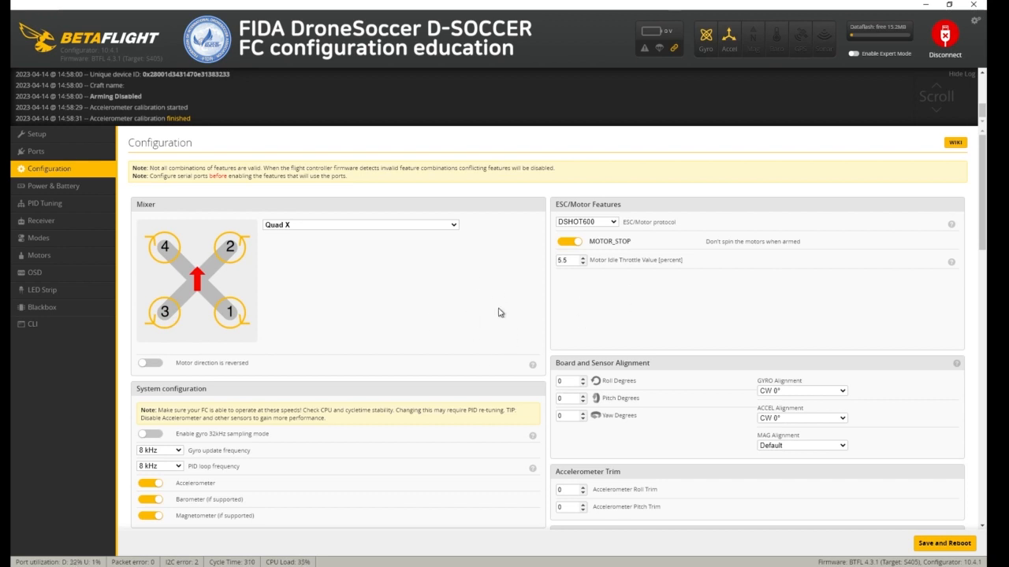
# Set the gyro update frequency to 4 kHz and the PID loop frequency to 1 kHz, and disable the barometer and magnetometer.
pyautogui.scroll(-1, 536, 301)
pyautogui.scroll(-2, 175, 271)
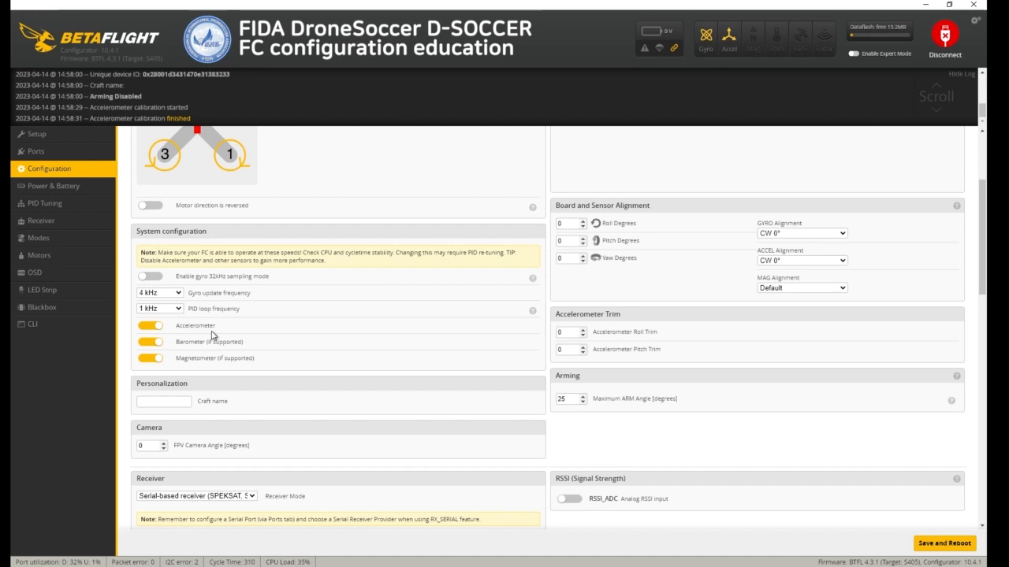
pyautogui.click(155, 342)
pyautogui.click(153, 358)
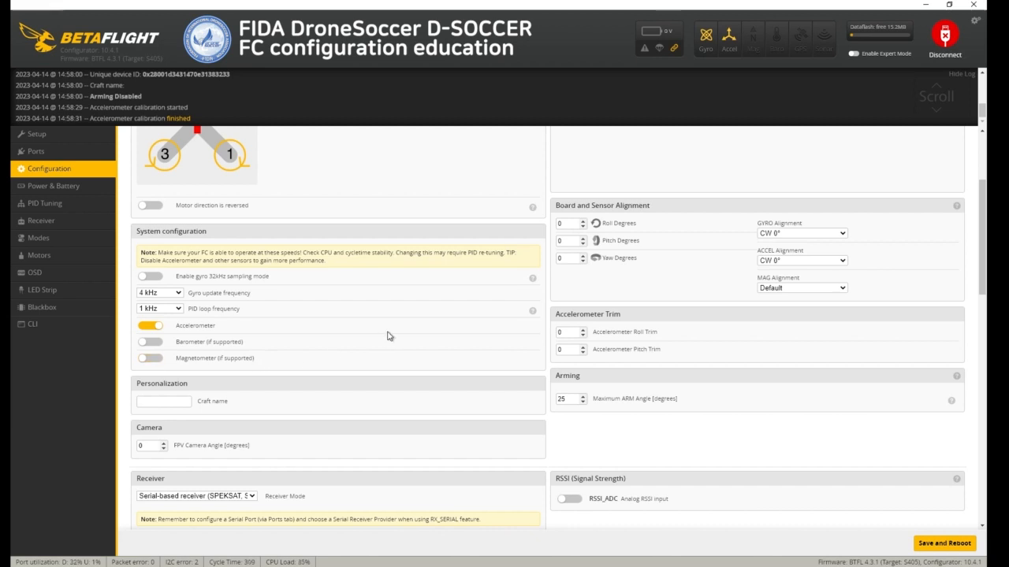
# Set the maximum ARM angle to 180 degrees in the Arming settings.
pyautogui.scroll(-1, 387, 335)
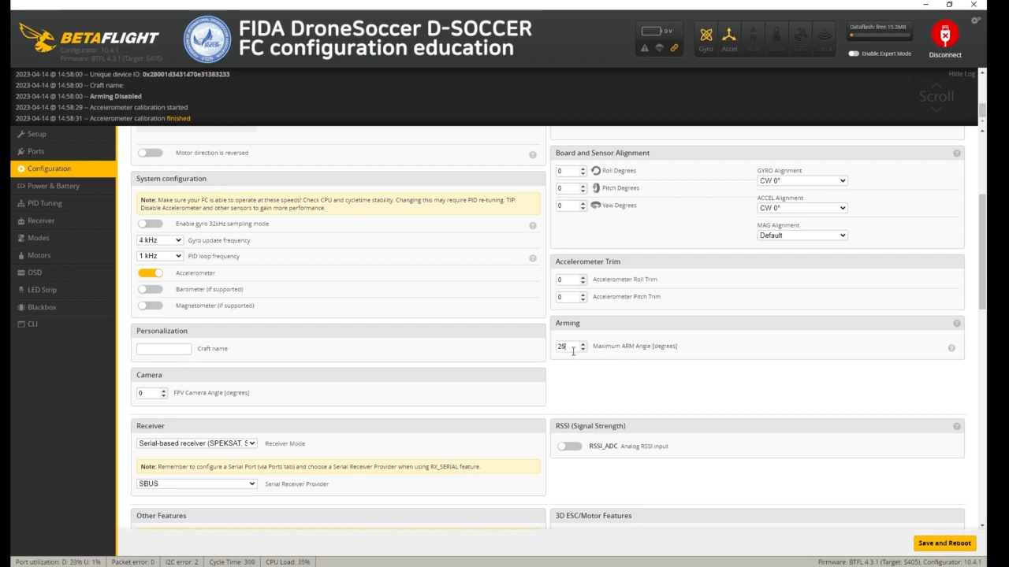
pyautogui.moveTo(573, 351); pyautogui.dragTo(527, 354)
pyautogui.write('180')
# Turn off OSD and ANTI_GRAVITY under Other Features, and toggle AIRMODE on and back off.
pyautogui.scroll(-2, 579, 376)
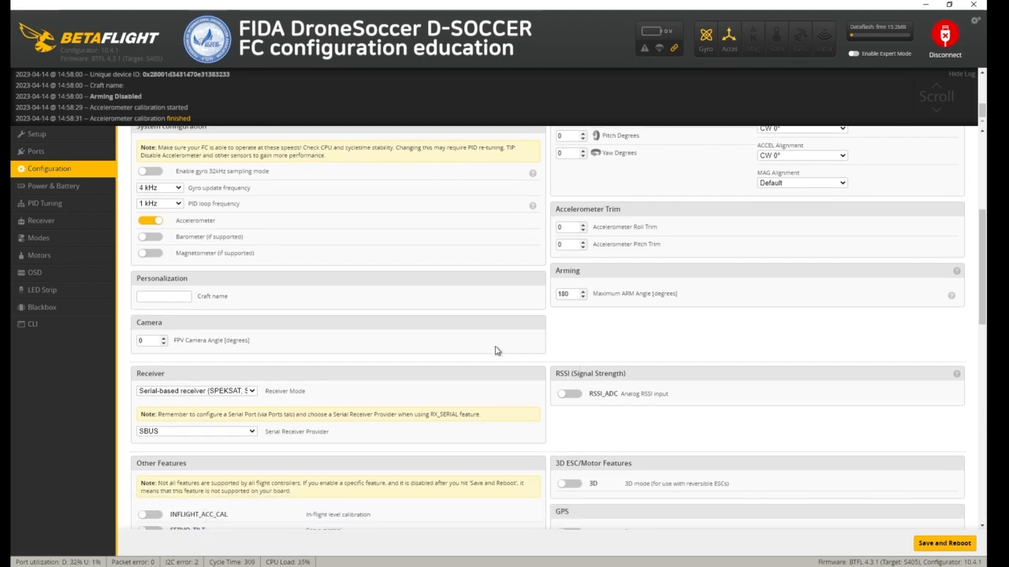
pyautogui.scroll(-1, 340, 402)
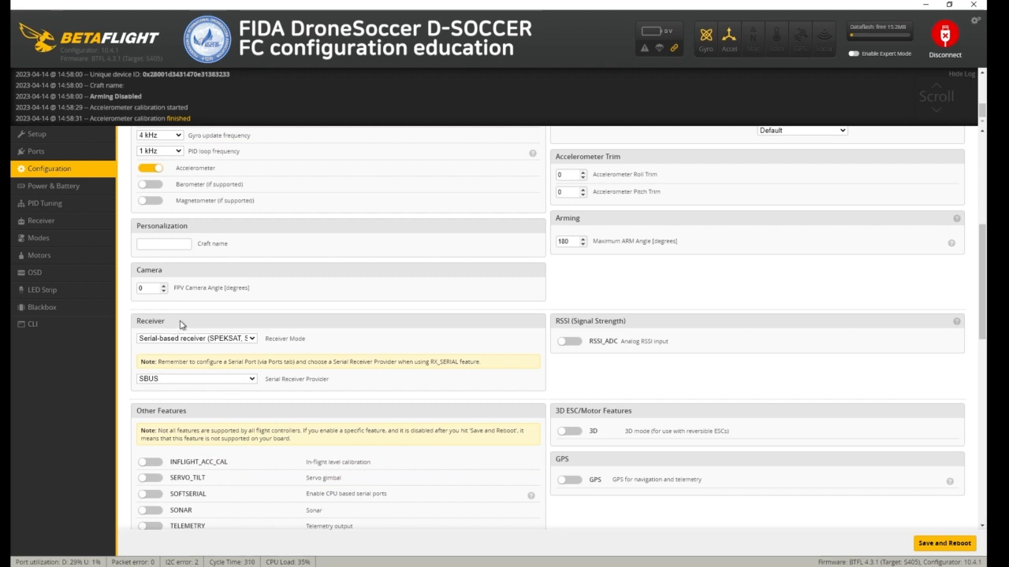
pyautogui.scroll(-1, 184, 319)
pyautogui.scroll(1, 186, 317)
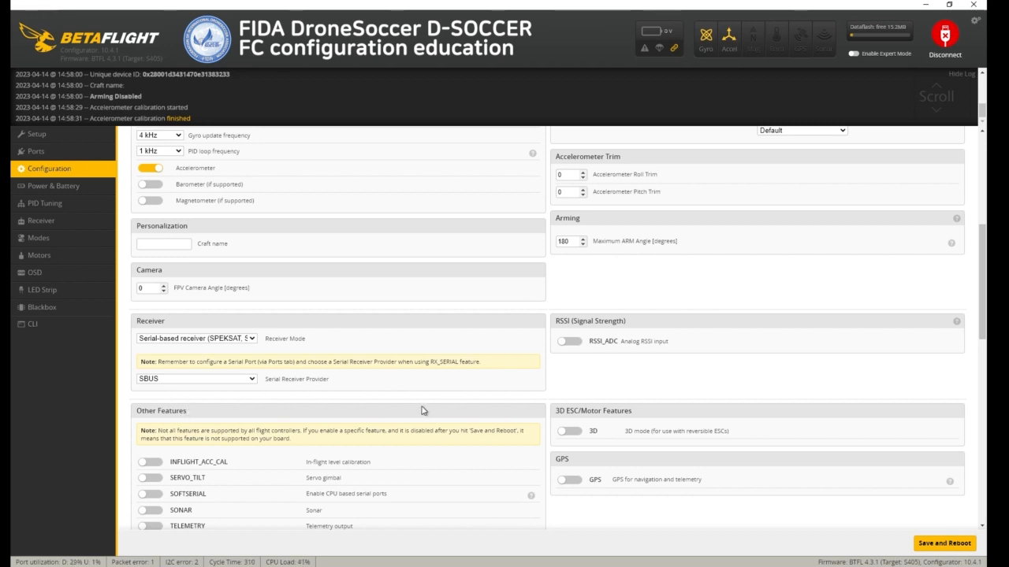
pyautogui.scroll(-4, 374, 391)
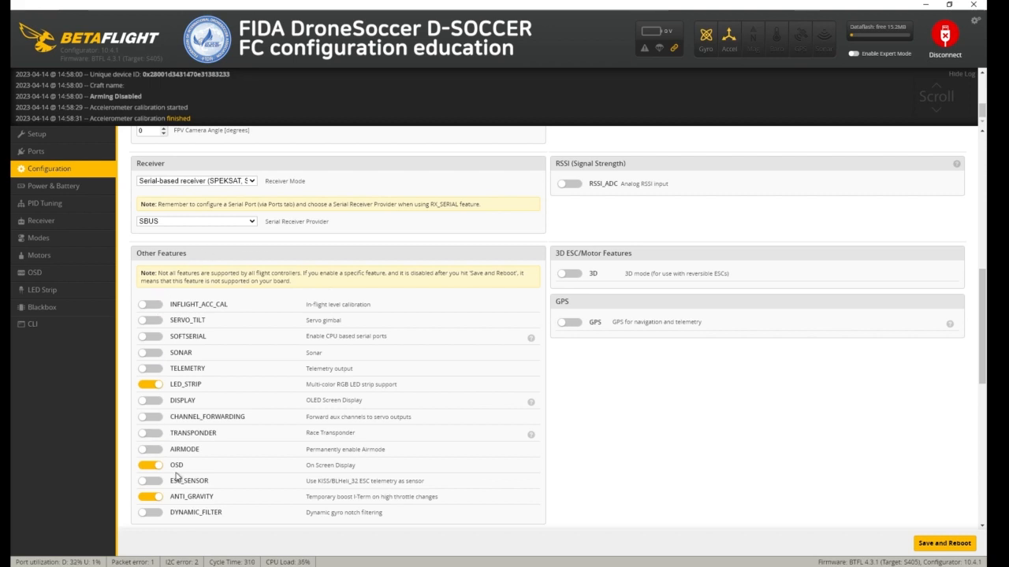
pyautogui.scroll(-1, 273, 421)
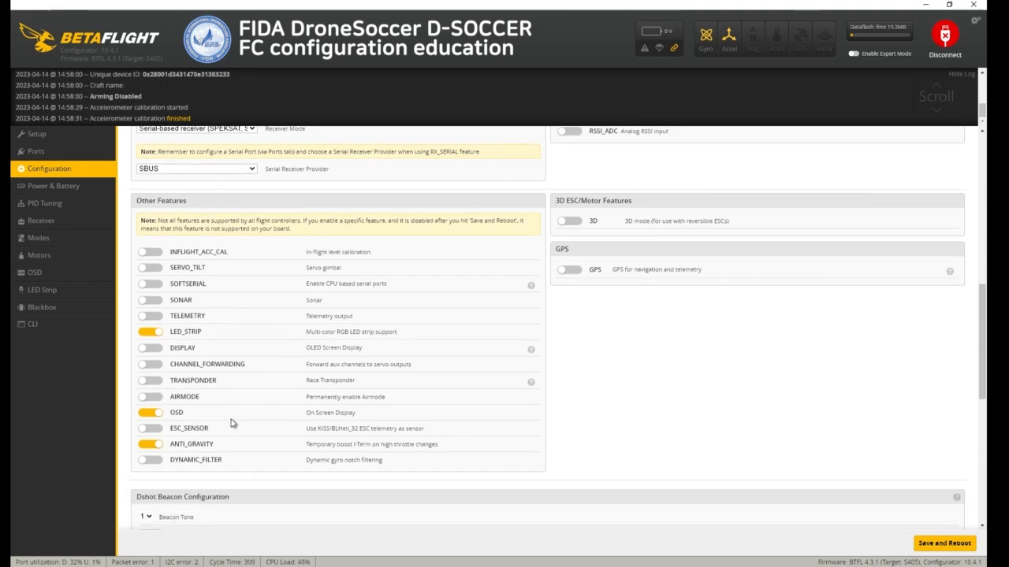
pyautogui.click(150, 417)
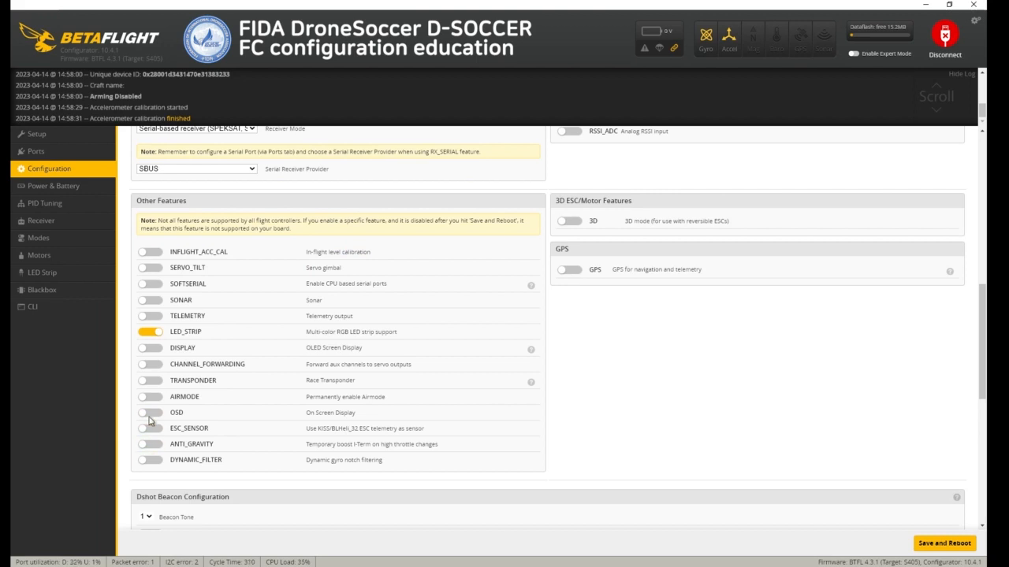
pyautogui.click(150, 400)
pyautogui.click(150, 401)
# Review the Dshot beacon, beeper and earlier Configuration settings, and view the Power & Battery settings.
pyautogui.scroll(-2, 603, 424)
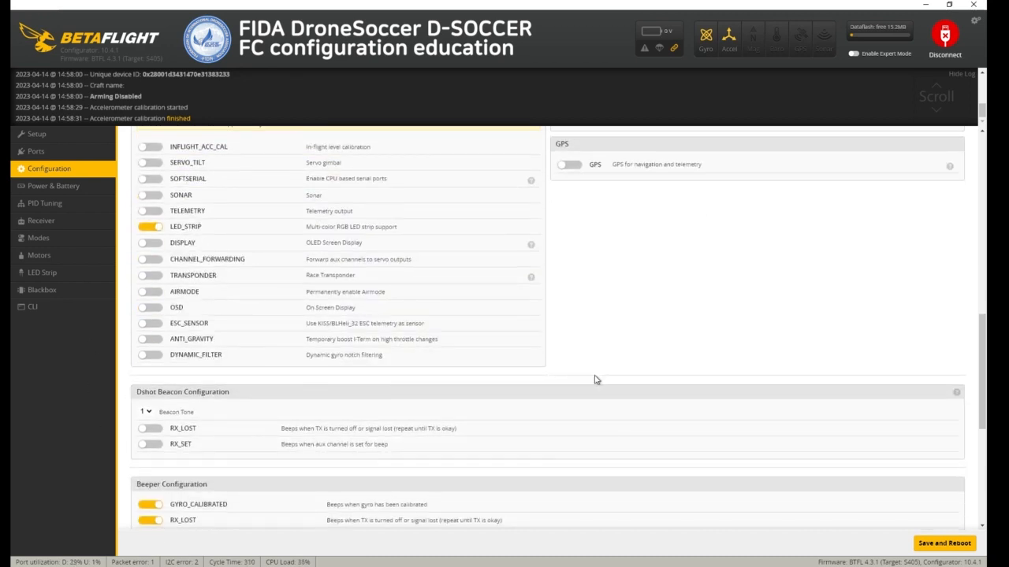
pyautogui.scroll(-3, 597, 388)
pyautogui.scroll(5, 642, 264)
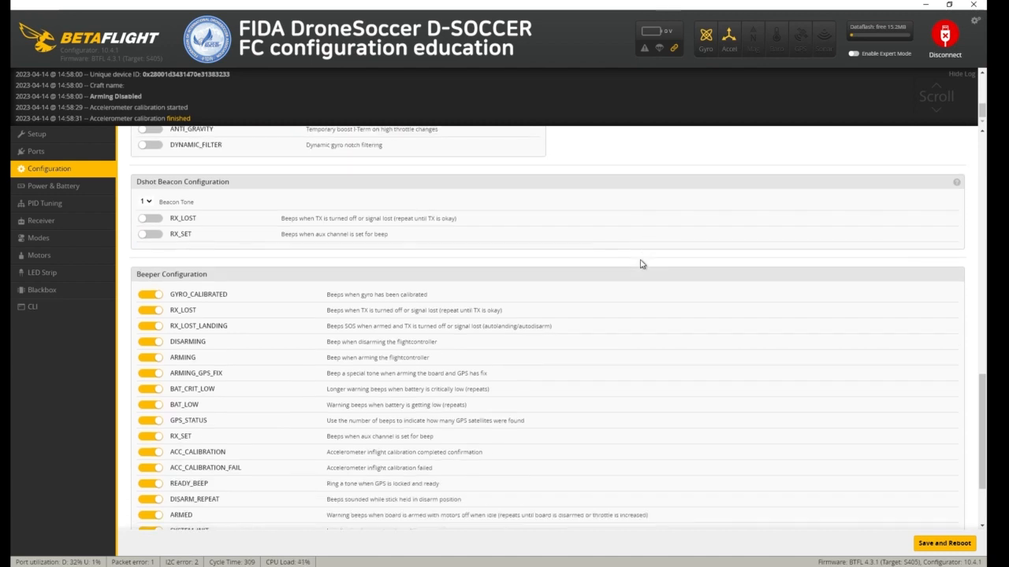
pyautogui.scroll(5, 644, 280)
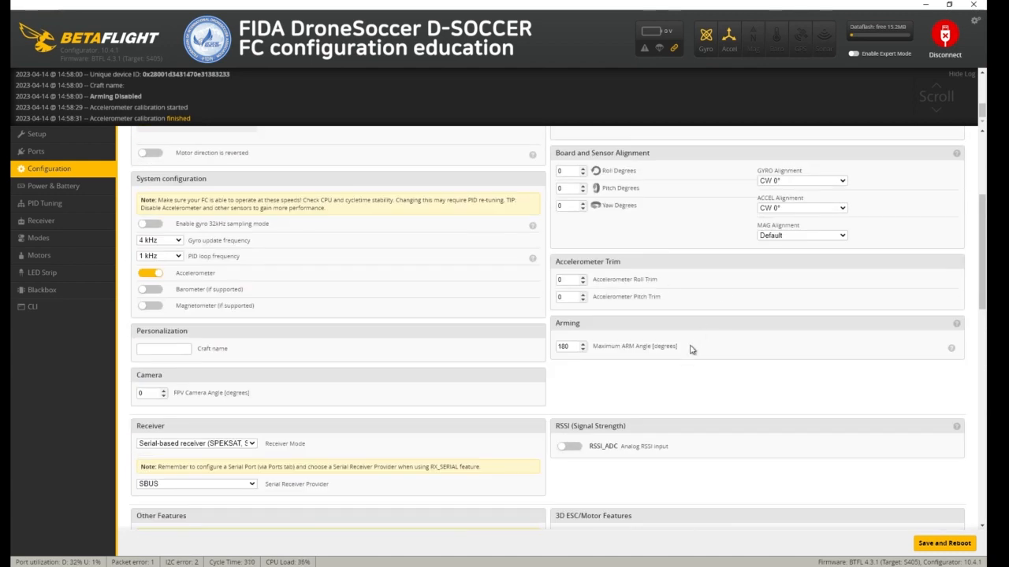
pyautogui.scroll(4, 678, 347)
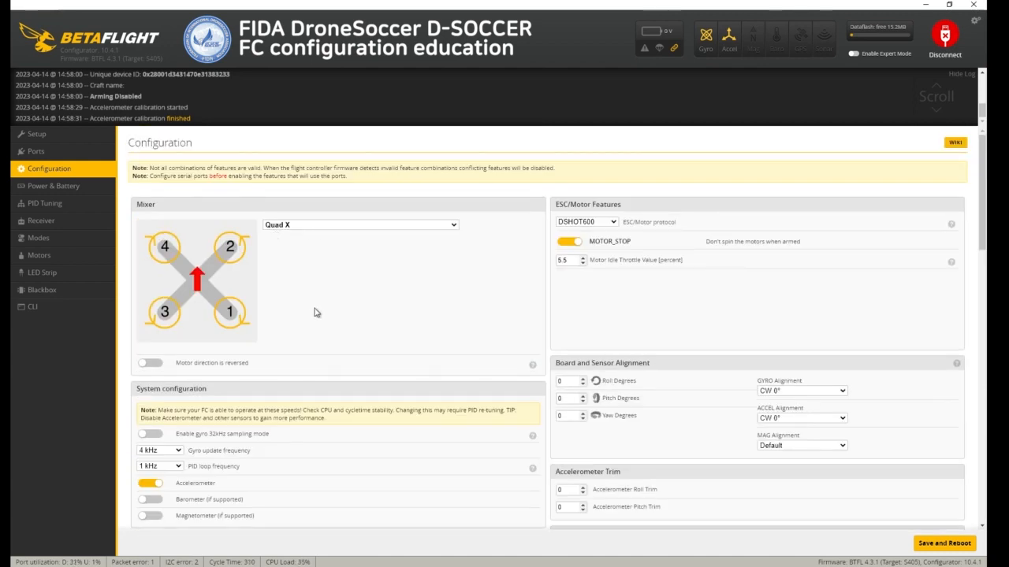
pyautogui.click(64, 186)
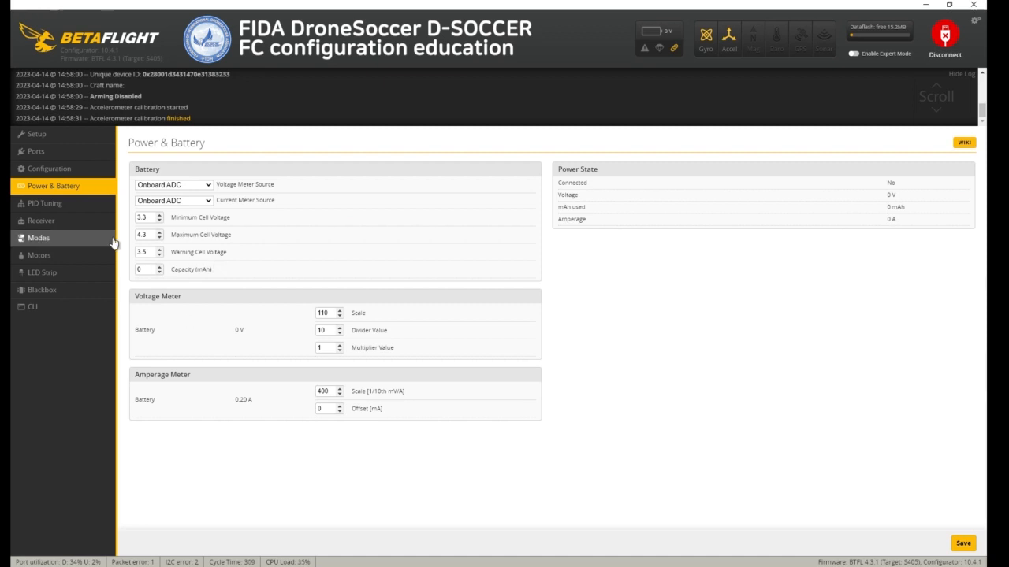
# Examine the PID Tuning gains, rates, controller settings and angle limit for Profile 1.
pyautogui.click(76, 206)
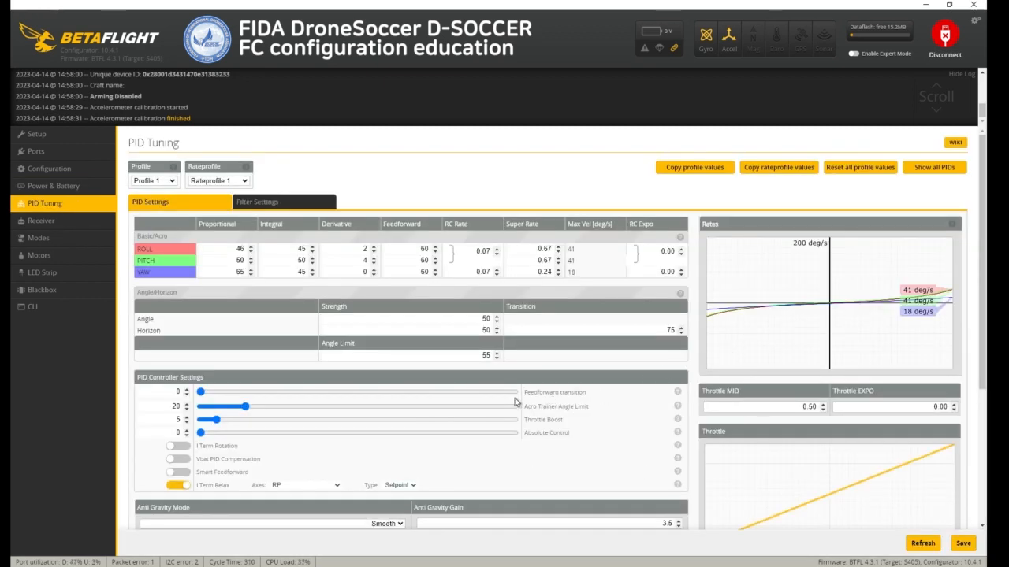
pyautogui.scroll(-1, 368, 364)
pyautogui.scroll(1, 425, 359)
pyautogui.scroll(-1, 345, 307)
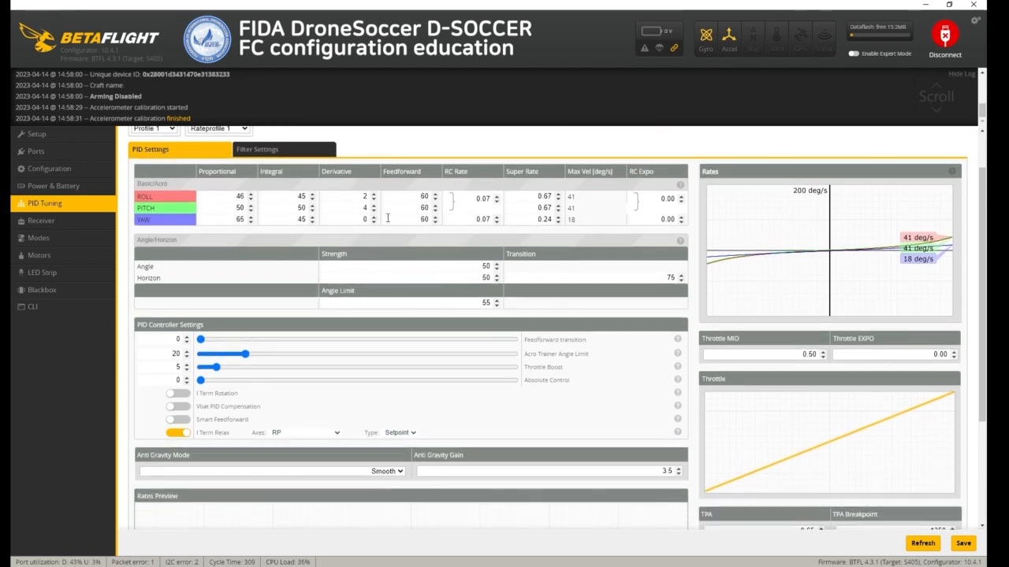
pyautogui.scroll(-2, 387, 219)
pyautogui.scroll(2, 419, 257)
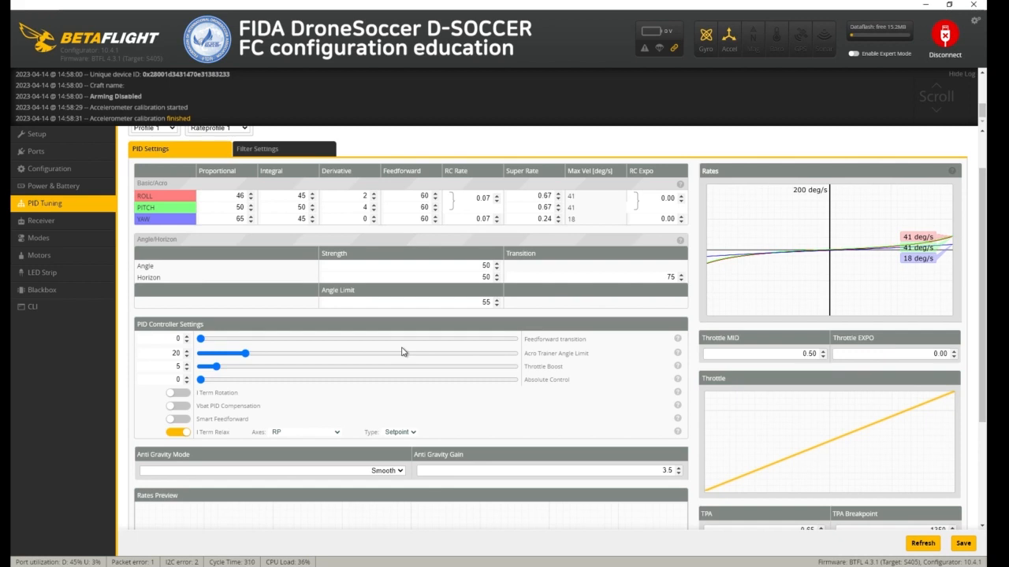
pyautogui.doubleClick(454, 300)
# Turn off the yaw lowpass filter in the PID Tuning filter settings.
pyautogui.click(266, 154)
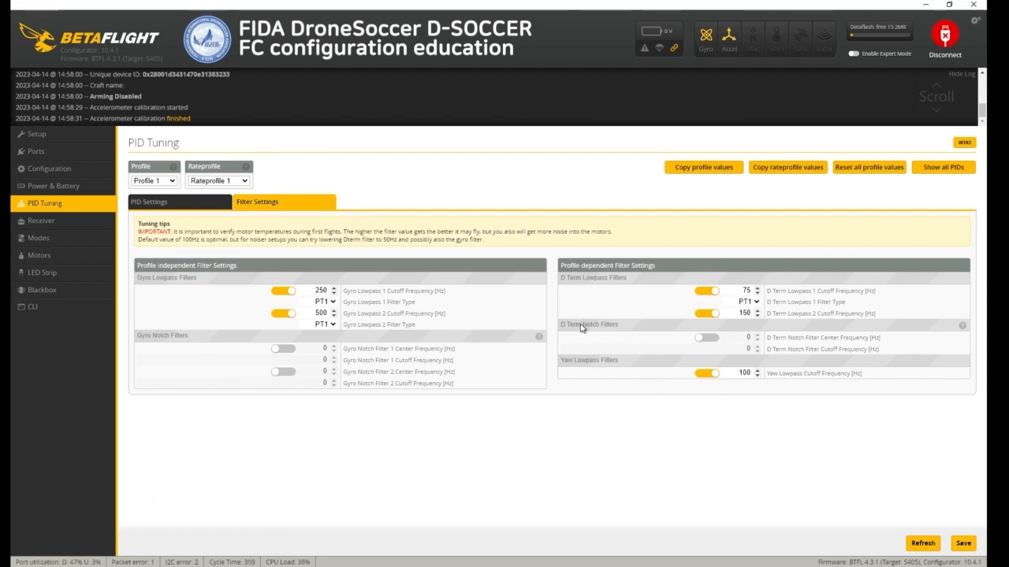
pyautogui.click(706, 375)
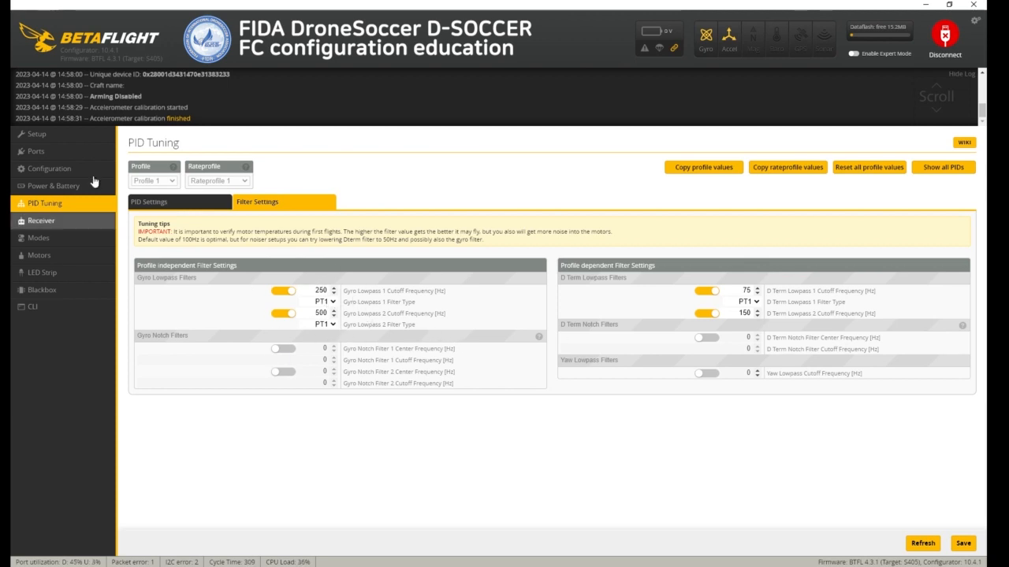
# Check the channel map and the live channel values on the Receiver page.
pyautogui.click(41, 221)
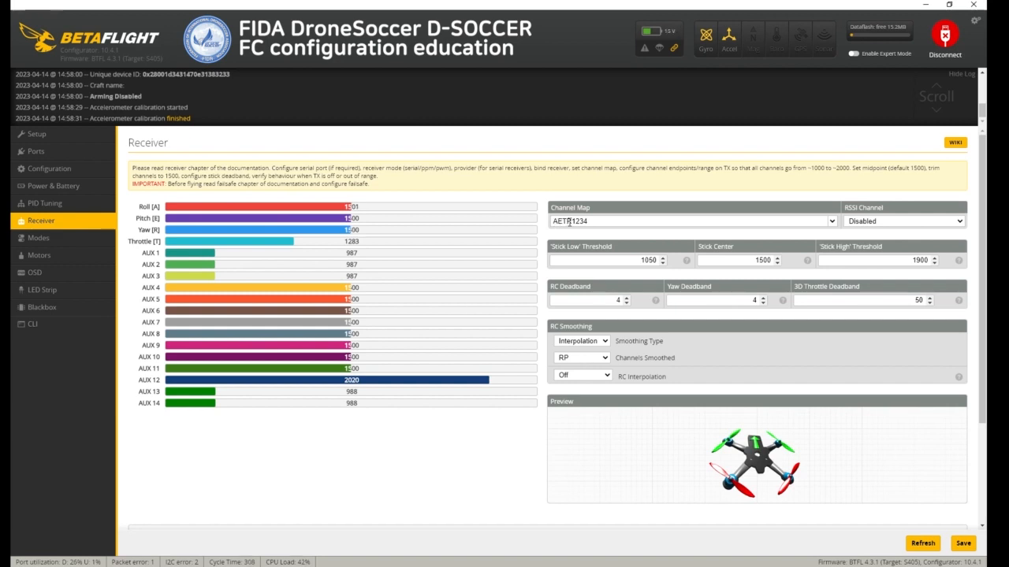
pyautogui.moveTo(569, 221); pyautogui.dragTo(550, 226)
pyautogui.click(599, 221)
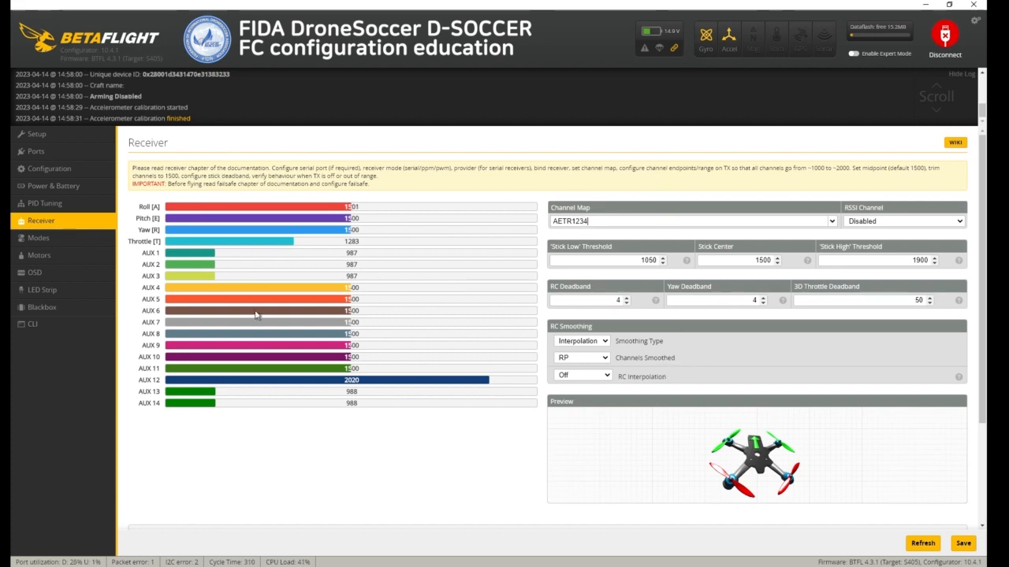
# Compare the ARM and ANGLE mode switch ranges with the receiver's AUX channels.
pyautogui.click(39, 238)
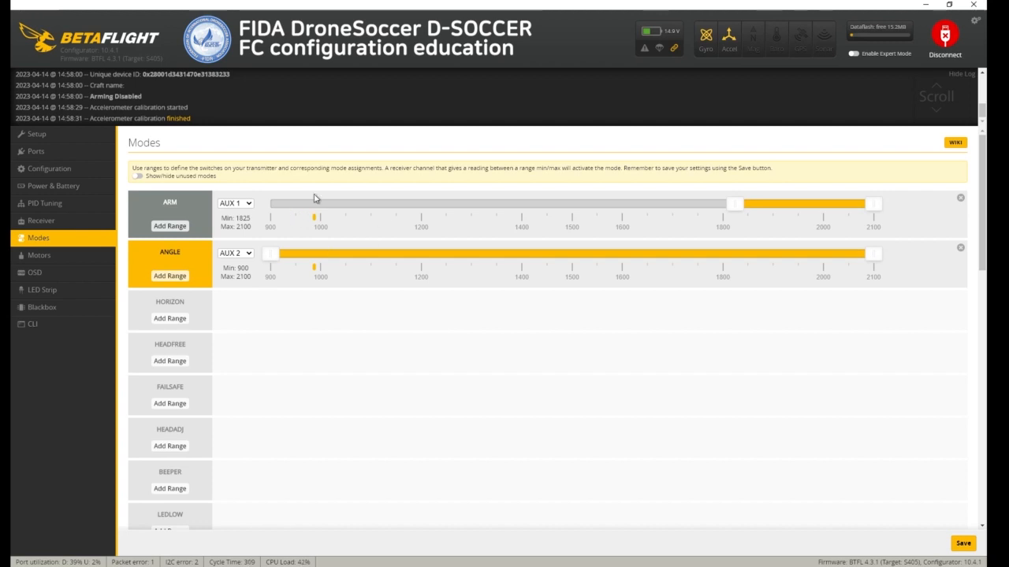
pyautogui.click(86, 226)
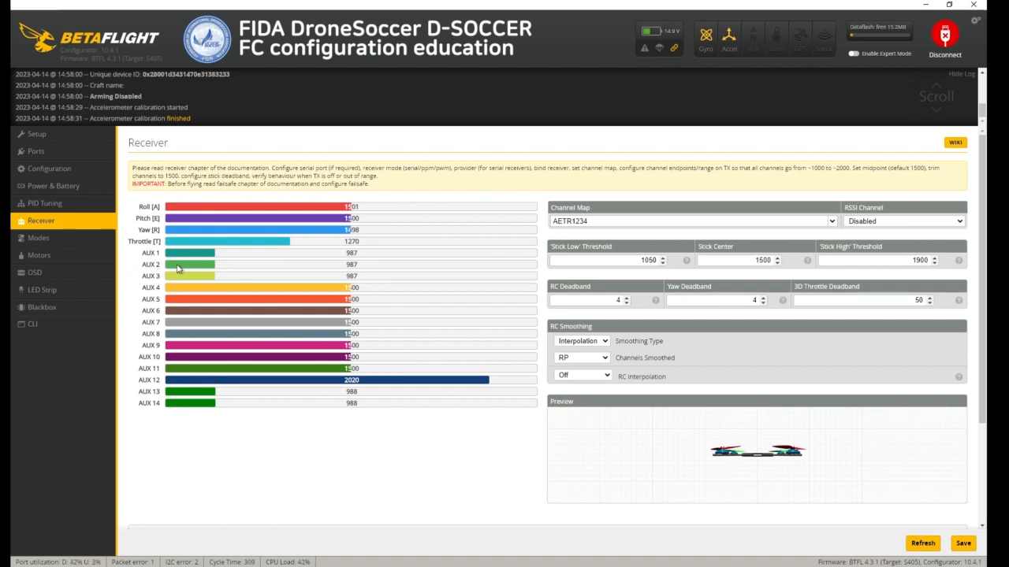
pyautogui.click(47, 238)
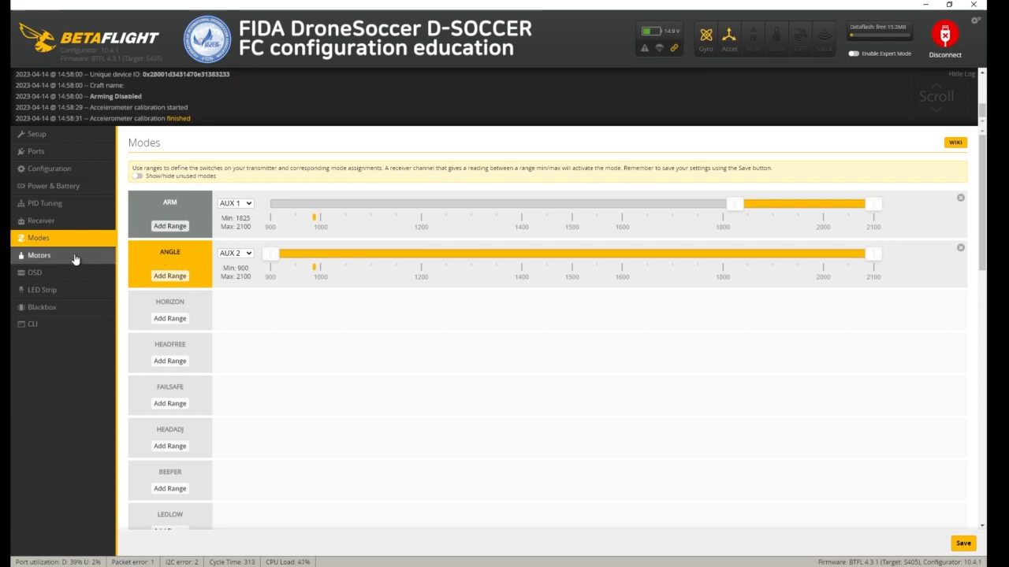
# Enable motor test mode on the Motors page and raise motor 1 to 1018.
pyautogui.click(40, 255)
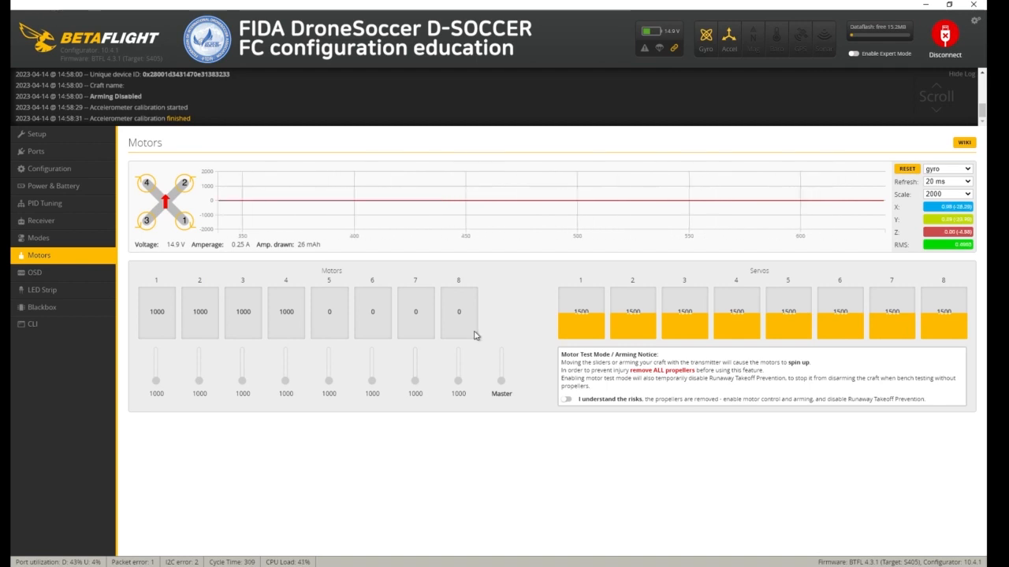
pyautogui.click(568, 402)
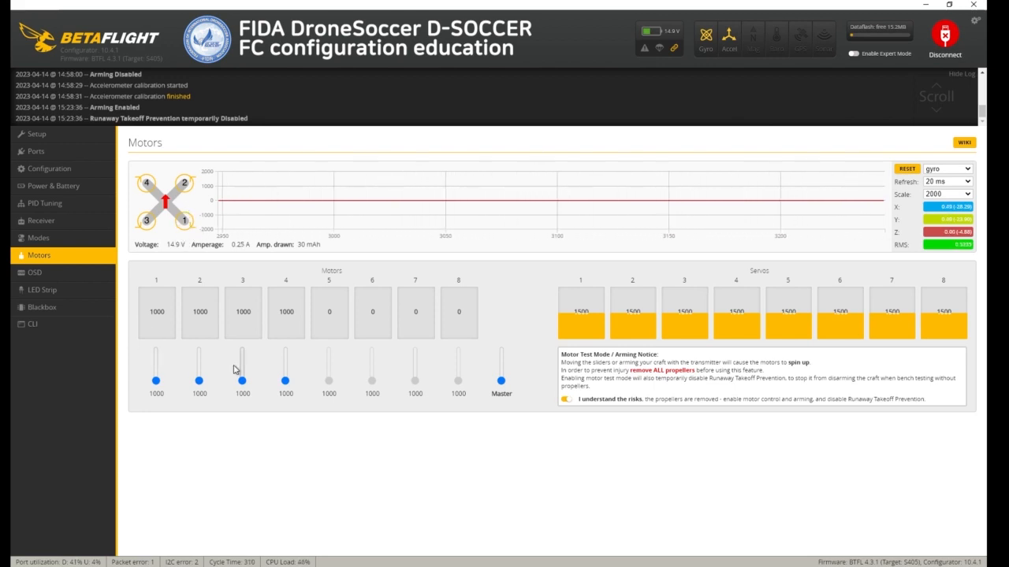
pyautogui.moveTo(155, 382); pyautogui.dragTo(156, 383)
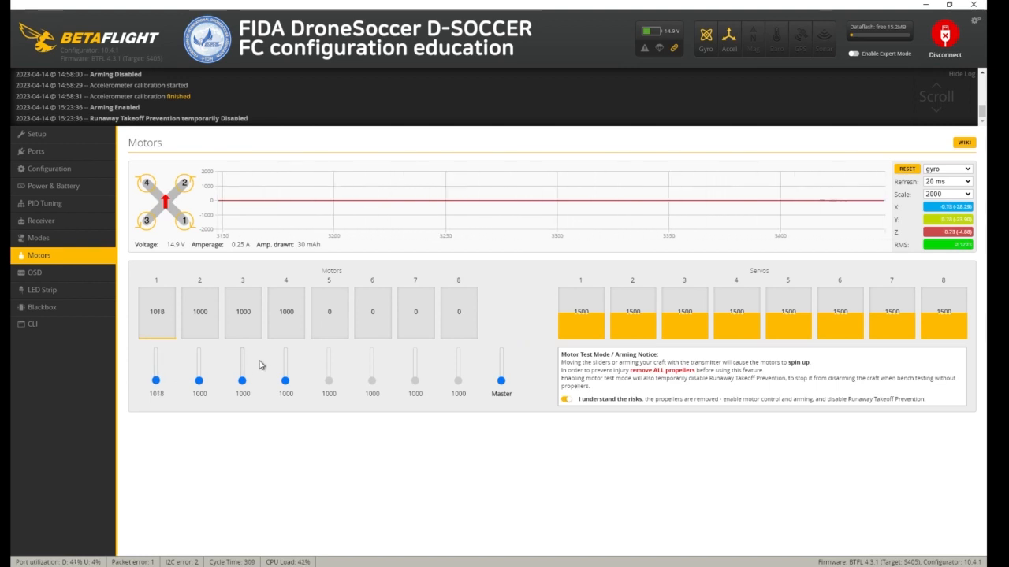
# Raise motor 1's test value gradually to 1050 while the other motors stay at 1000.
pyautogui.press('Up')
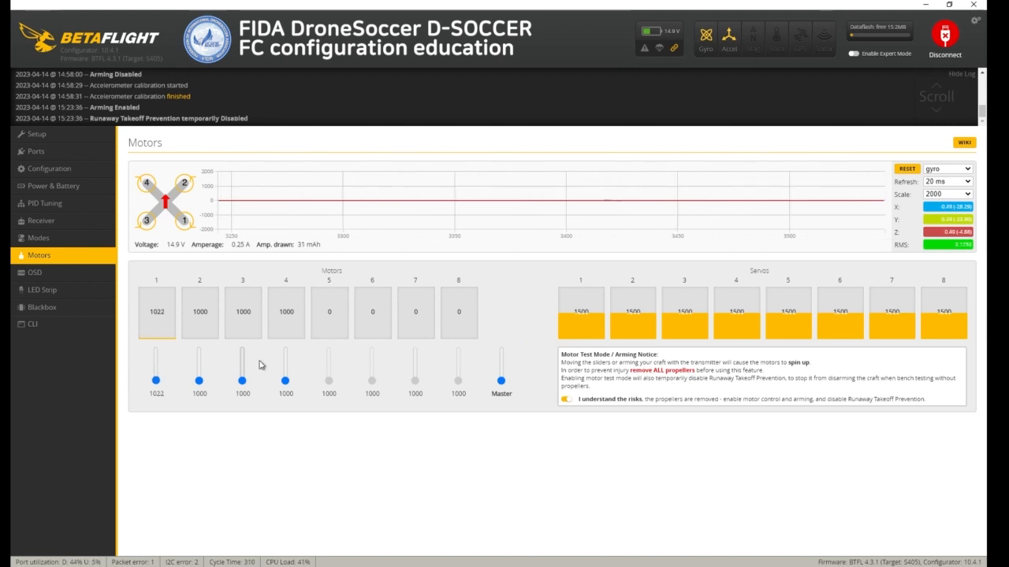
pyautogui.press('Up')
pyautogui.press('Up')
pyautogui.press('Up')
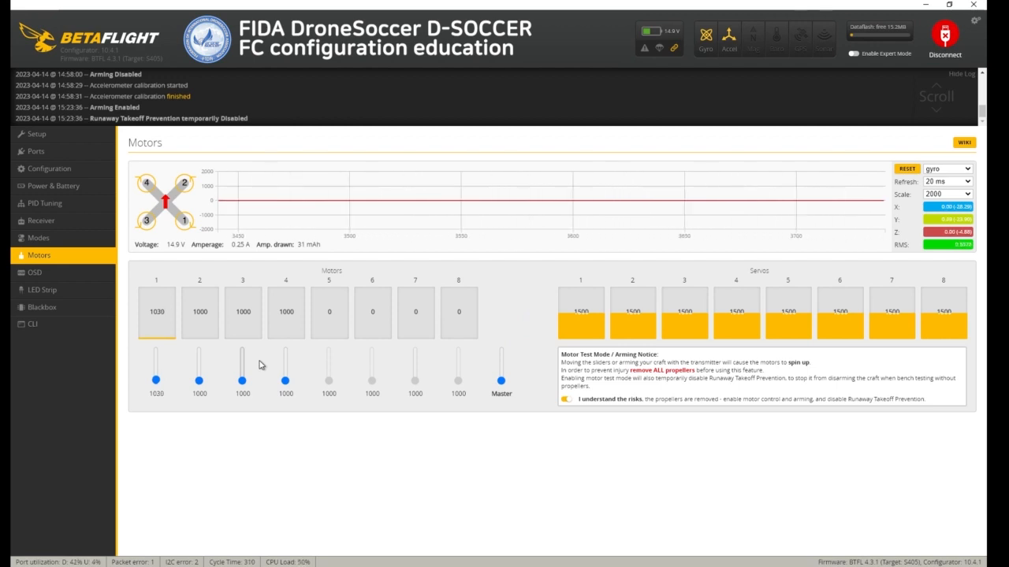
pyautogui.press('Up')
pyautogui.press('Up')
pyautogui.press('Up')
pyautogui.press('Up')
pyautogui.press('Up')
pyautogui.press('Up')
pyautogui.press('Up')
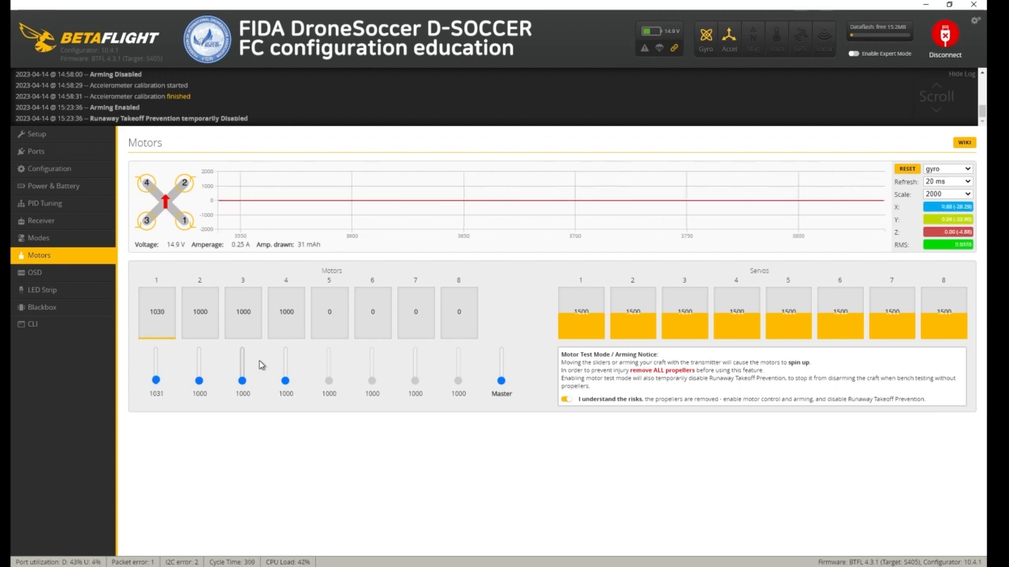
pyautogui.press('Up')
pyautogui.press('Up')
pyautogui.press('Up')
pyautogui.press('Up')
pyautogui.press('Up')
pyautogui.press('Up')
pyautogui.press('Up')
pyautogui.press('Up')
pyautogui.press('Up')
pyautogui.press('Up')
pyautogui.press('Up')
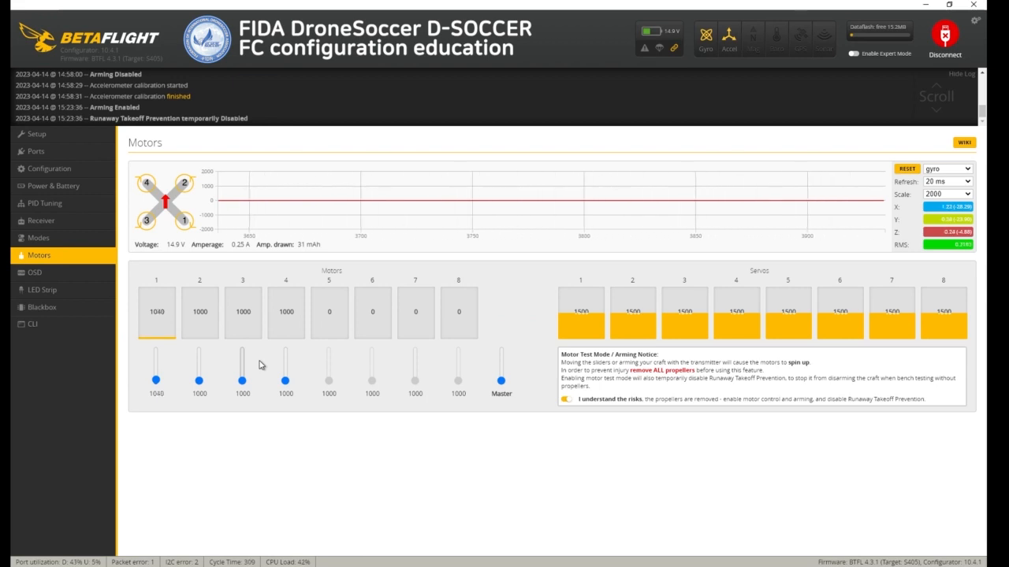
pyautogui.press('Up')
pyautogui.press('Up')
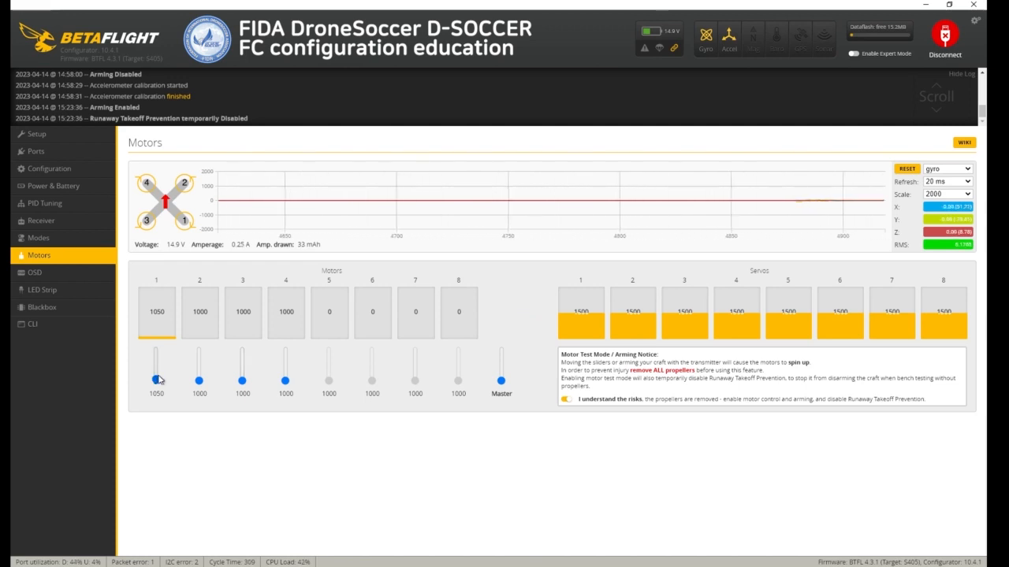
# Return motor 1 to 1000, test motor 2 at 1070 before resetting it to 1000, and disable motor test mode.
pyautogui.moveTo(157, 380); pyautogui.dragTo(201, 382)
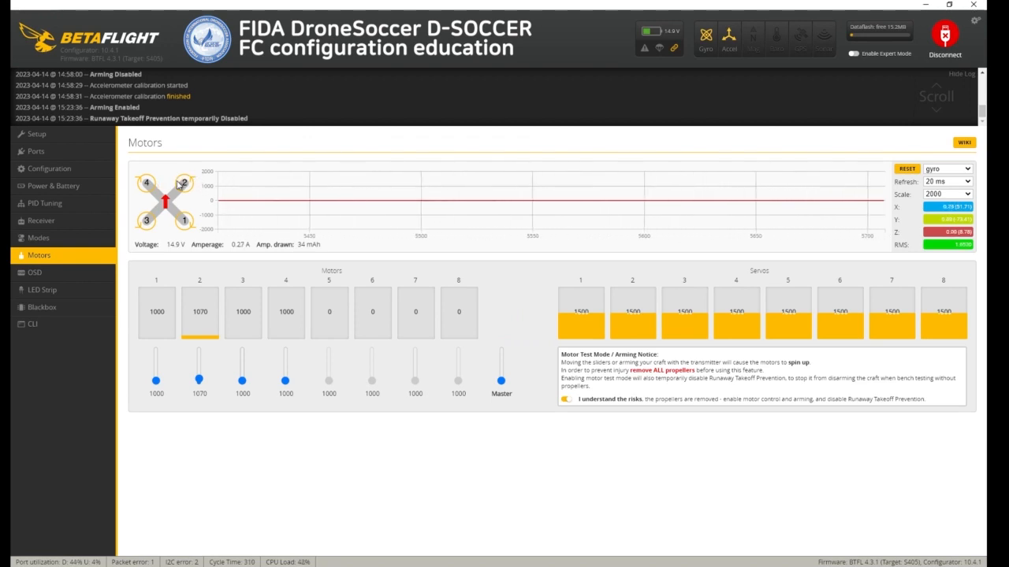
pyautogui.moveTo(200, 385); pyautogui.dragTo(196, 396)
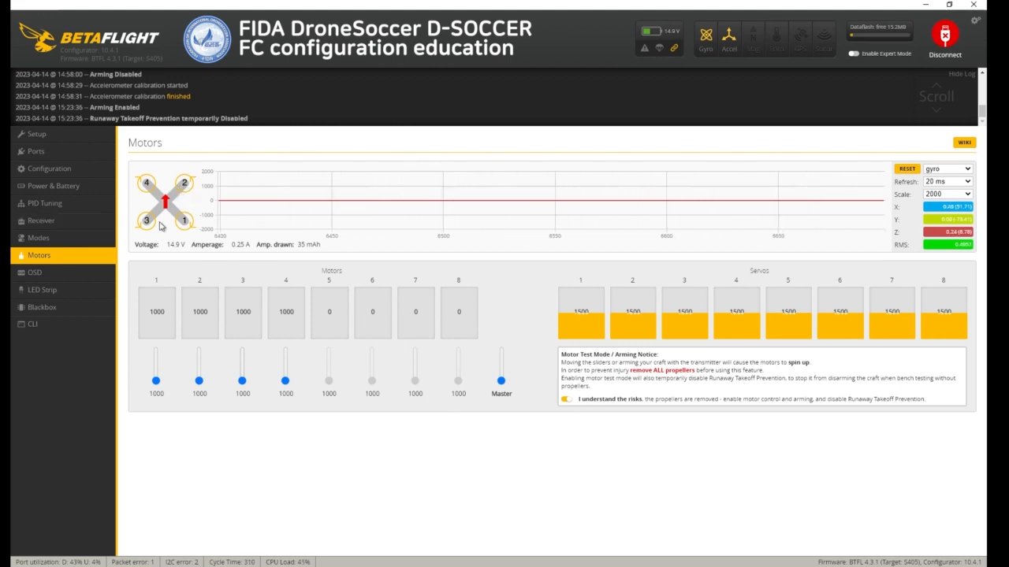
pyautogui.click(569, 400)
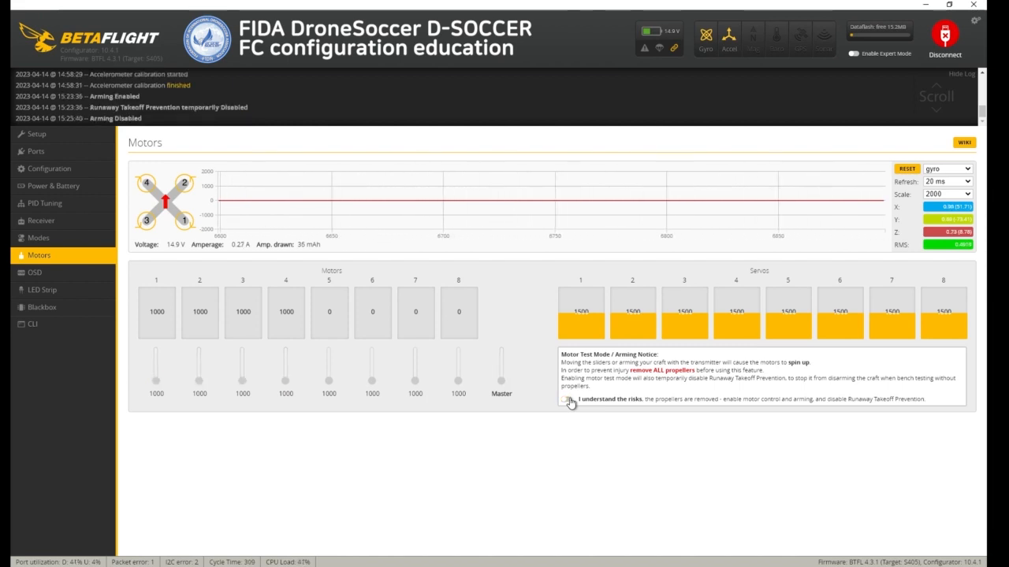
# Review the OSD, LED Strip and Blackbox settings pages.
pyautogui.click(110, 279)
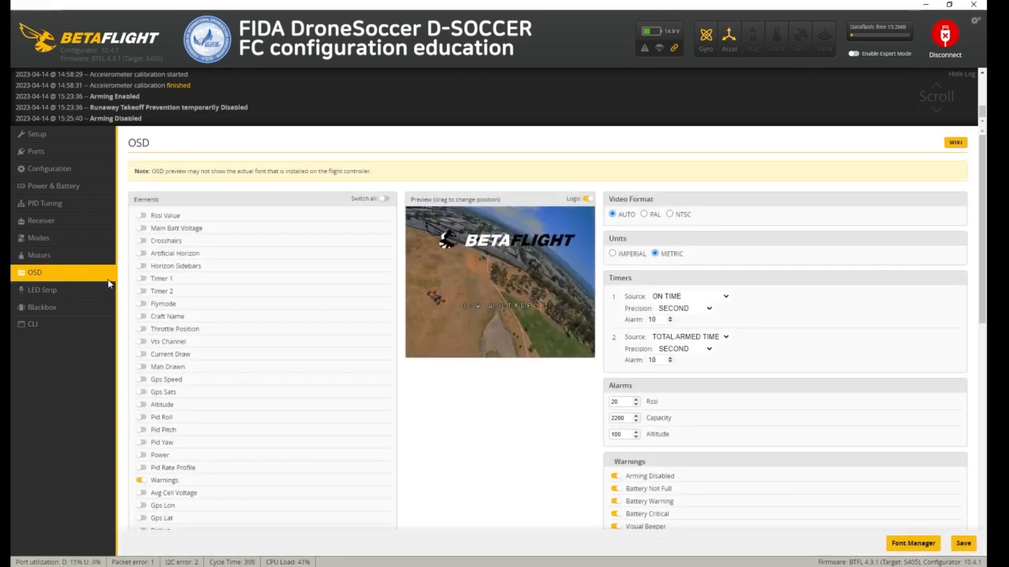
pyautogui.click(100, 293)
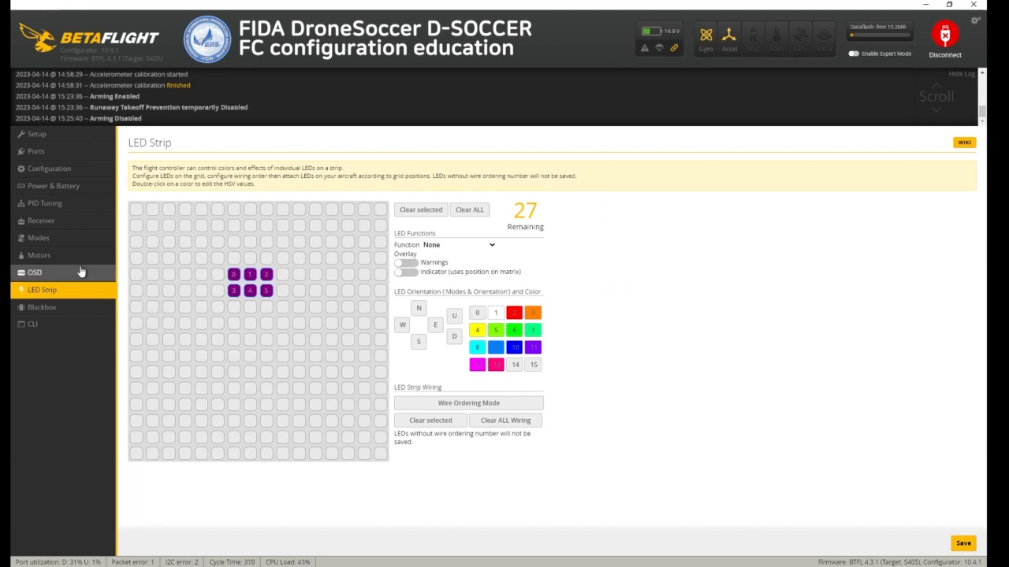
pyautogui.click(43, 308)
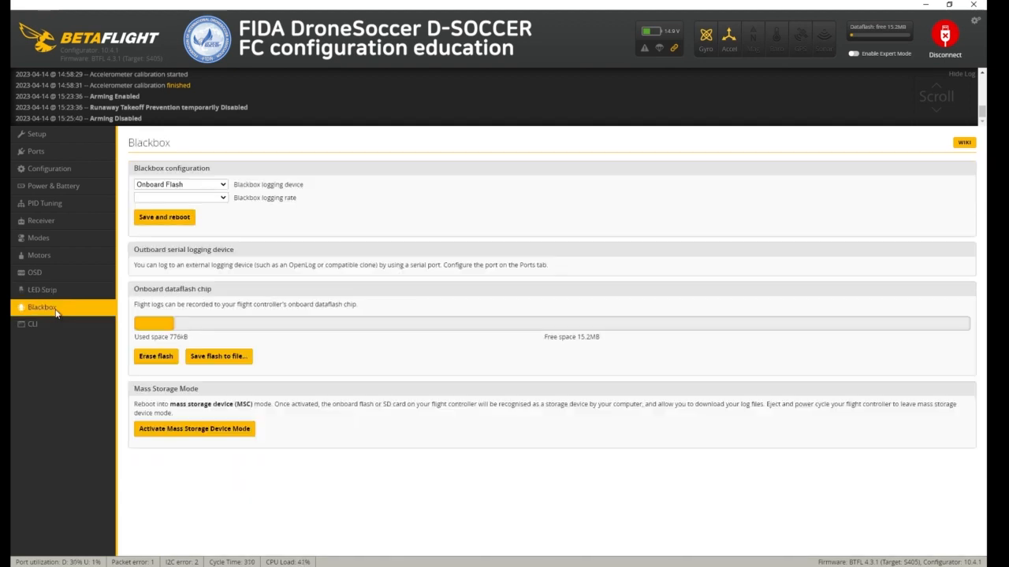